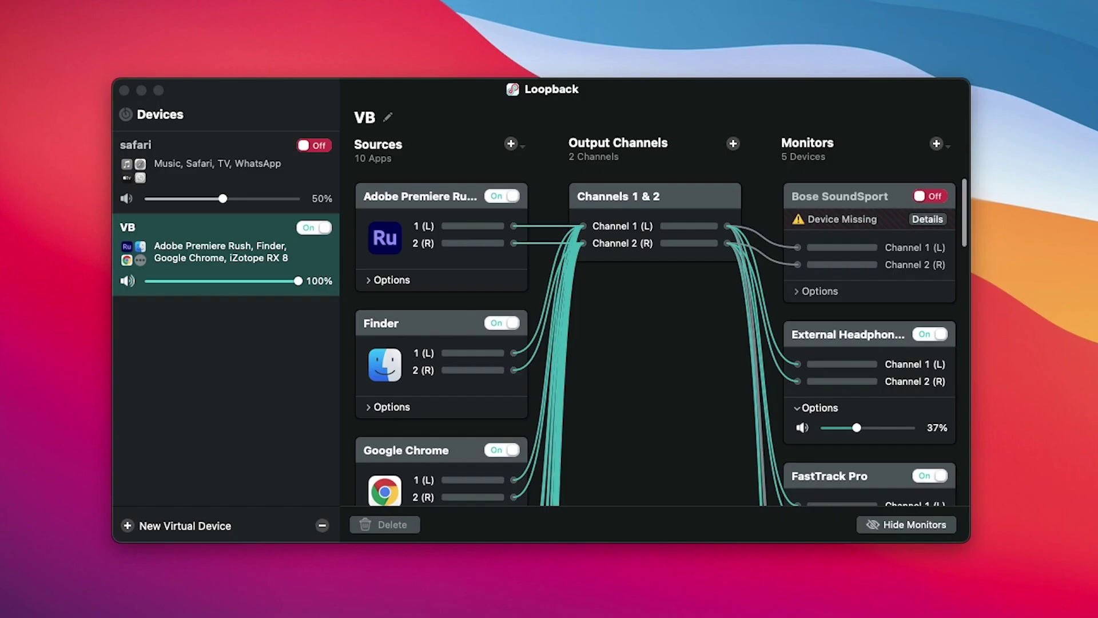
- Add a virtual device named 'Internal Sampling' and delete its Pass-Thru source, leaving Channels 1 & 2
click(135, 448)
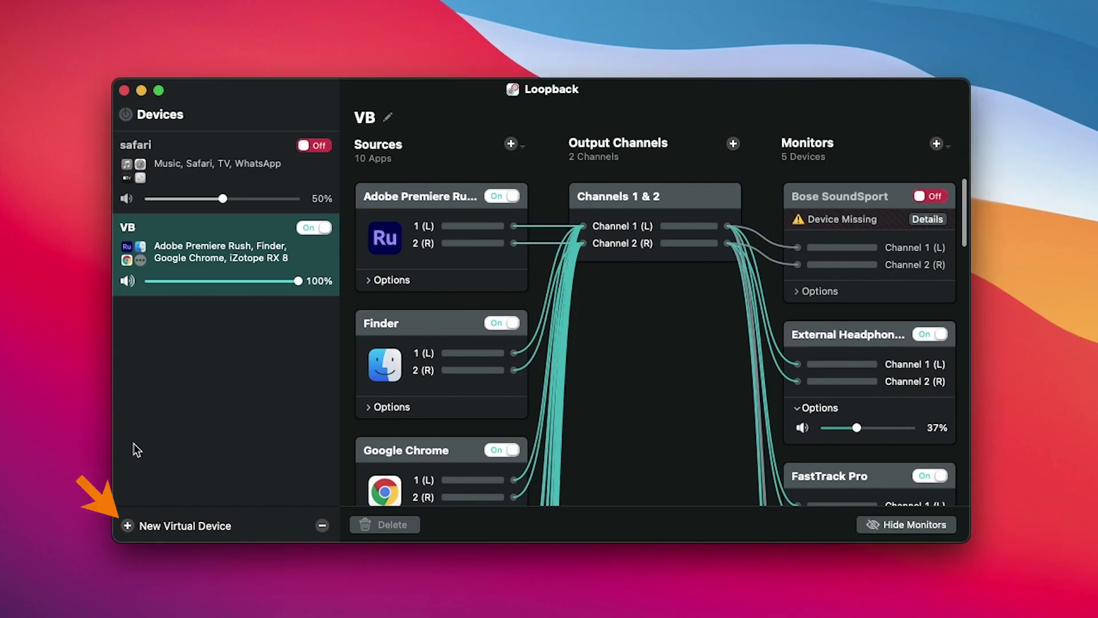
click(127, 531)
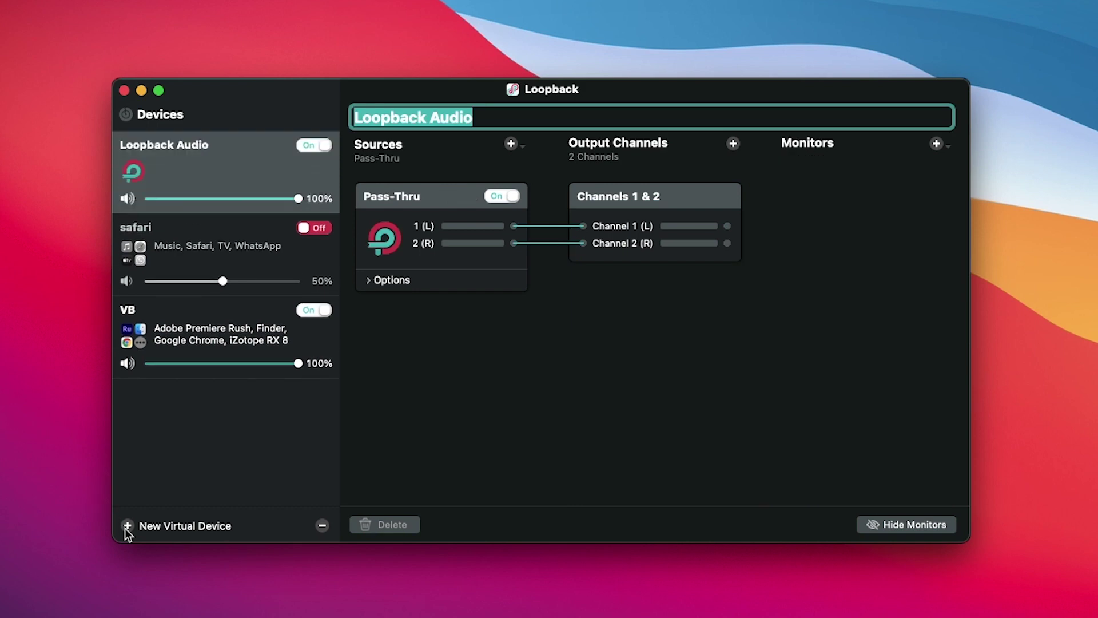
text(Internal Samp)
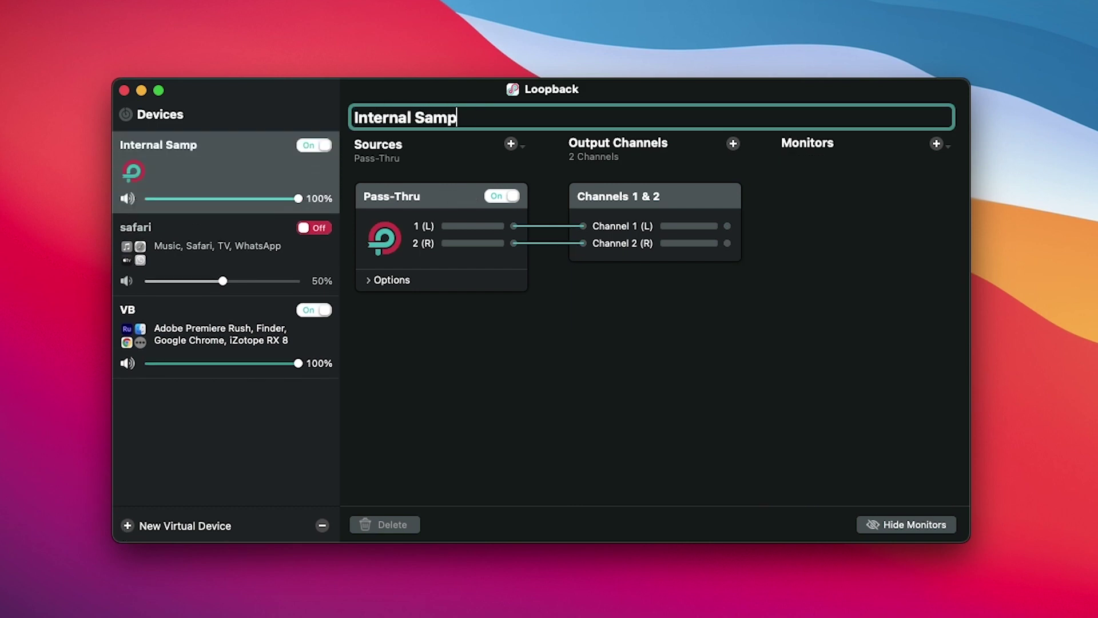
text(ling)
key(Return)
click(416, 196)
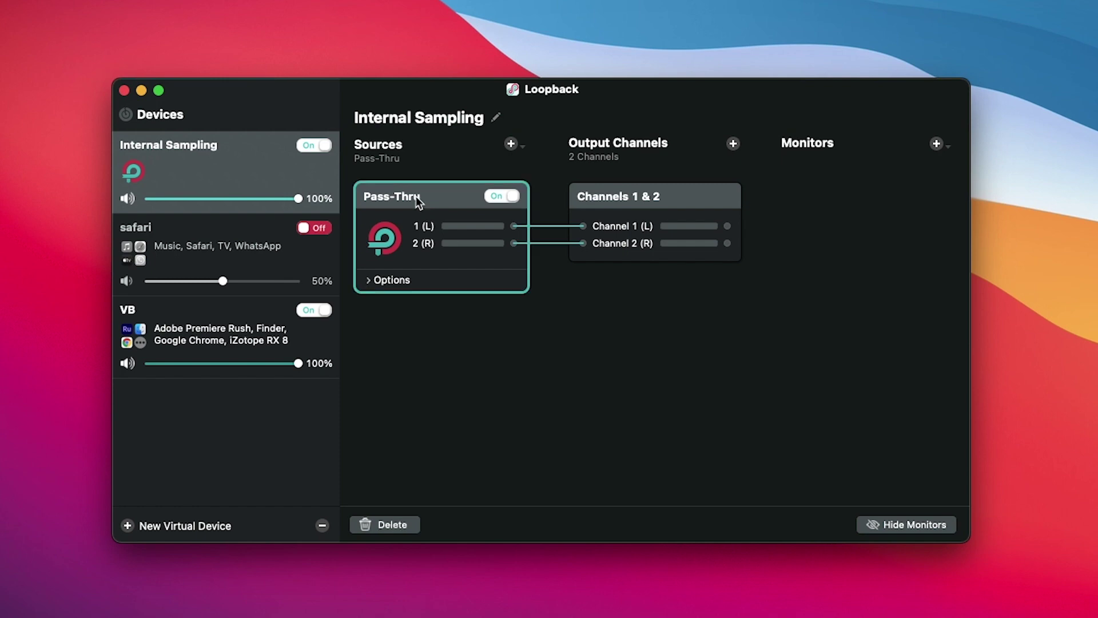
click(399, 524)
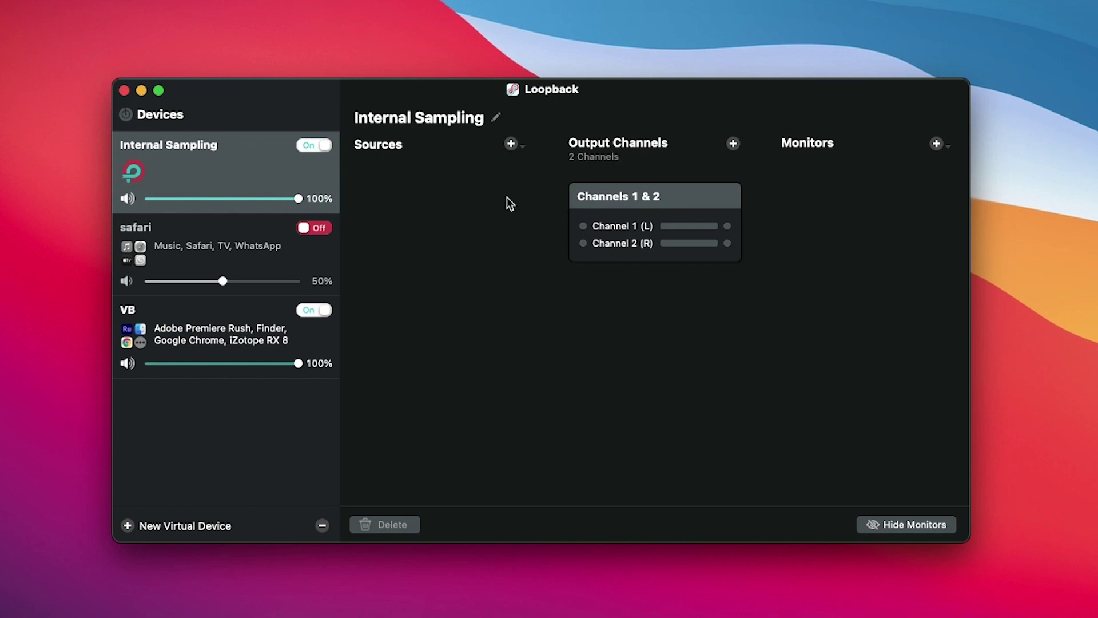
- Add Maschine 2, Safari, Spotify and Music as sources wired into Channels 1 & 2
click(509, 144)
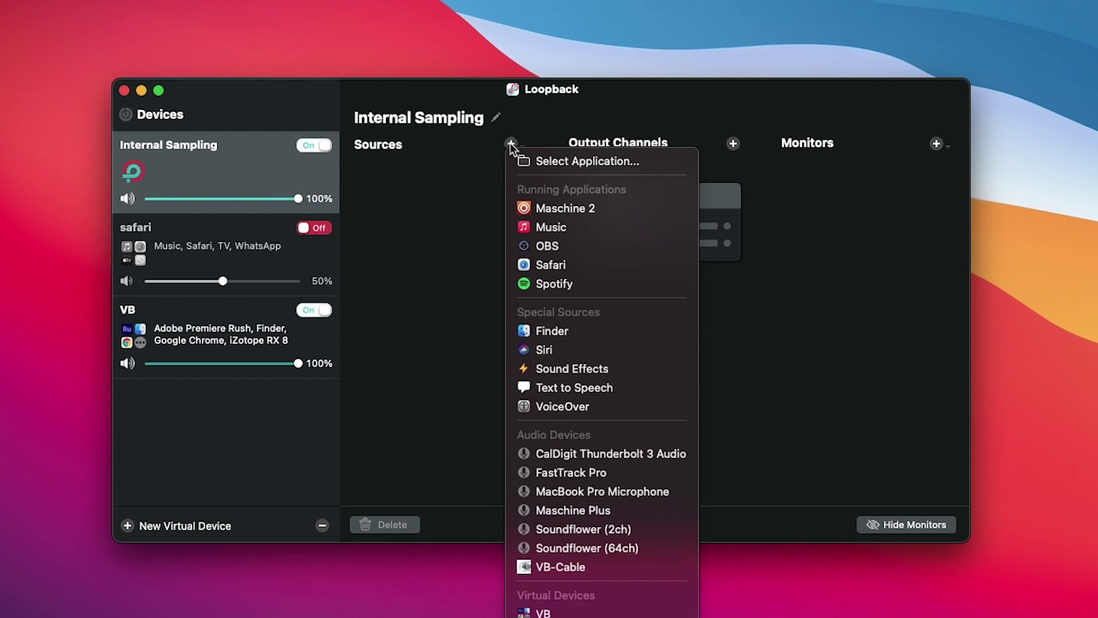
click(569, 208)
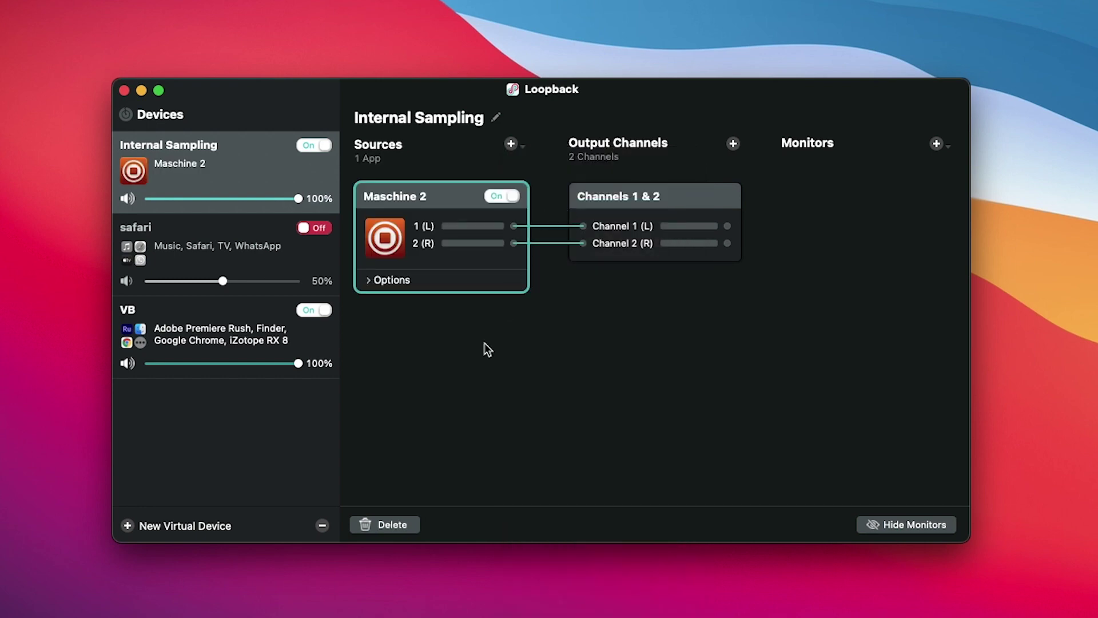
click(486, 347)
click(514, 146)
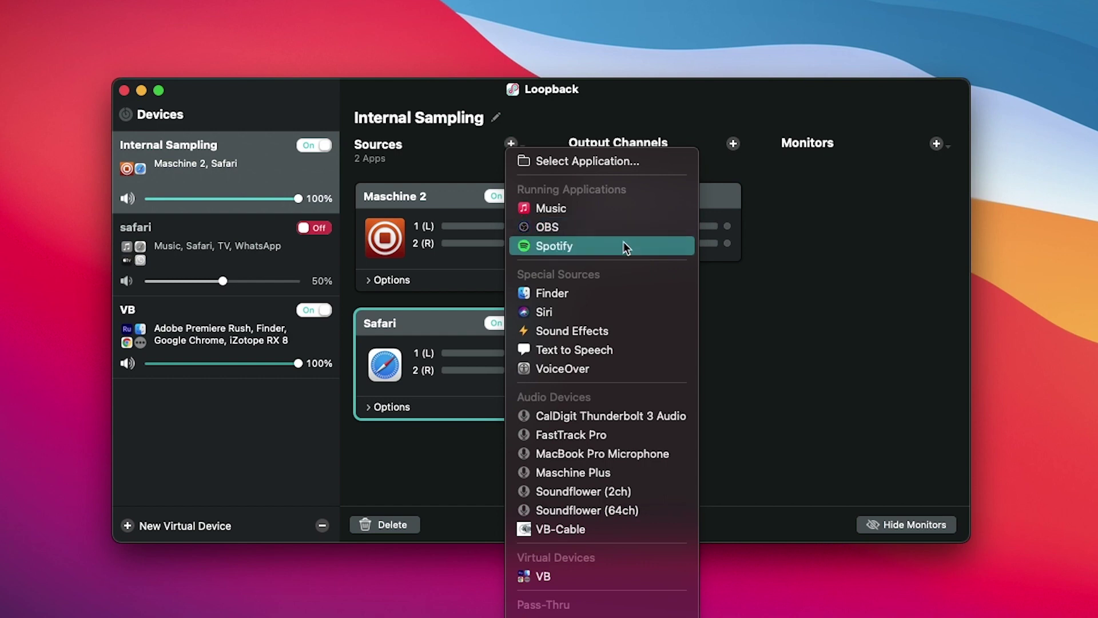
click(623, 245)
click(511, 144)
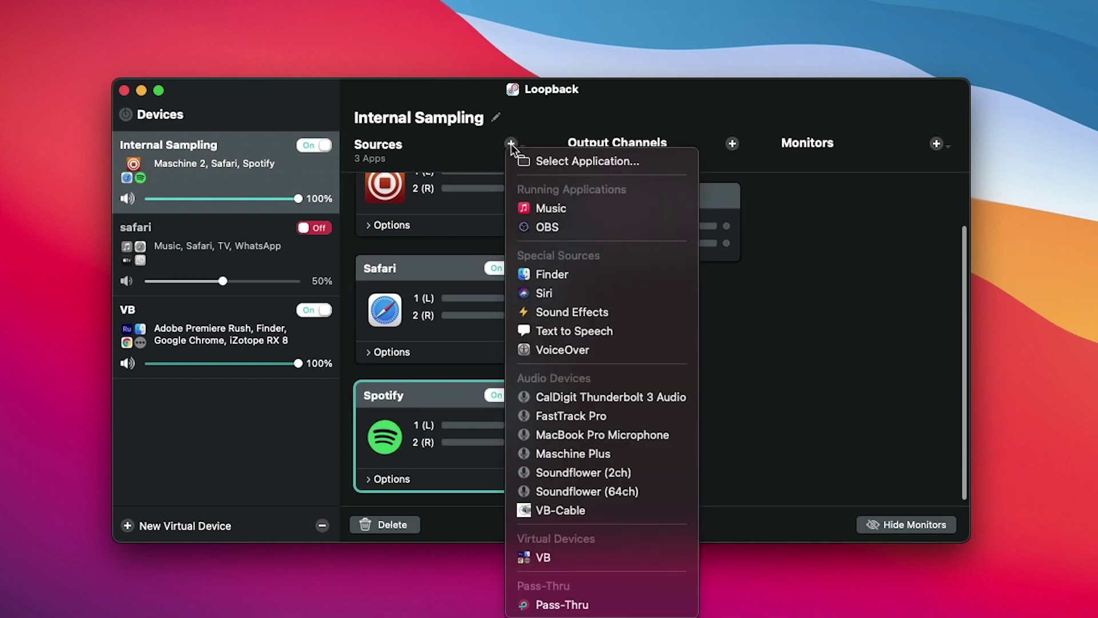
click(570, 208)
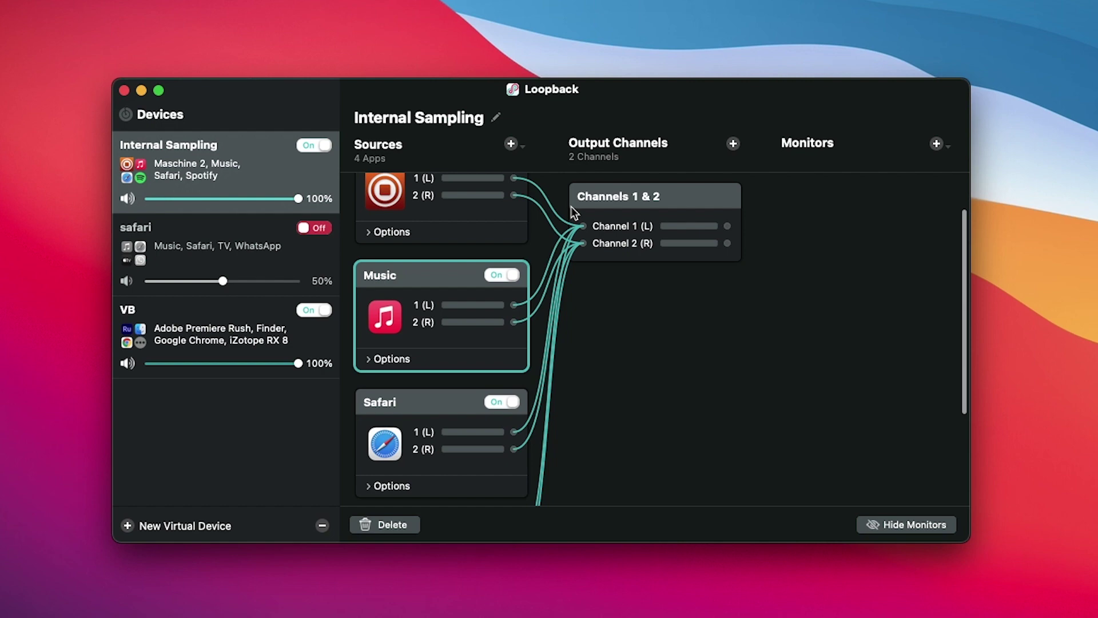
- Add External Headphones and FastTrack Pro as monitors fed from Channels 1 & 2
click(936, 144)
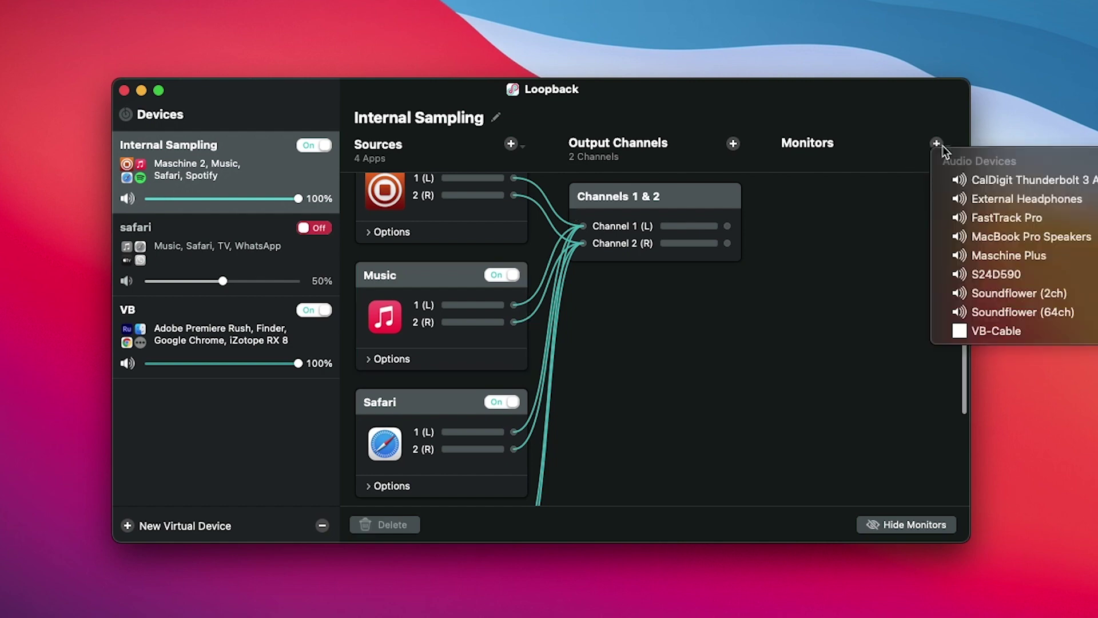
click(971, 197)
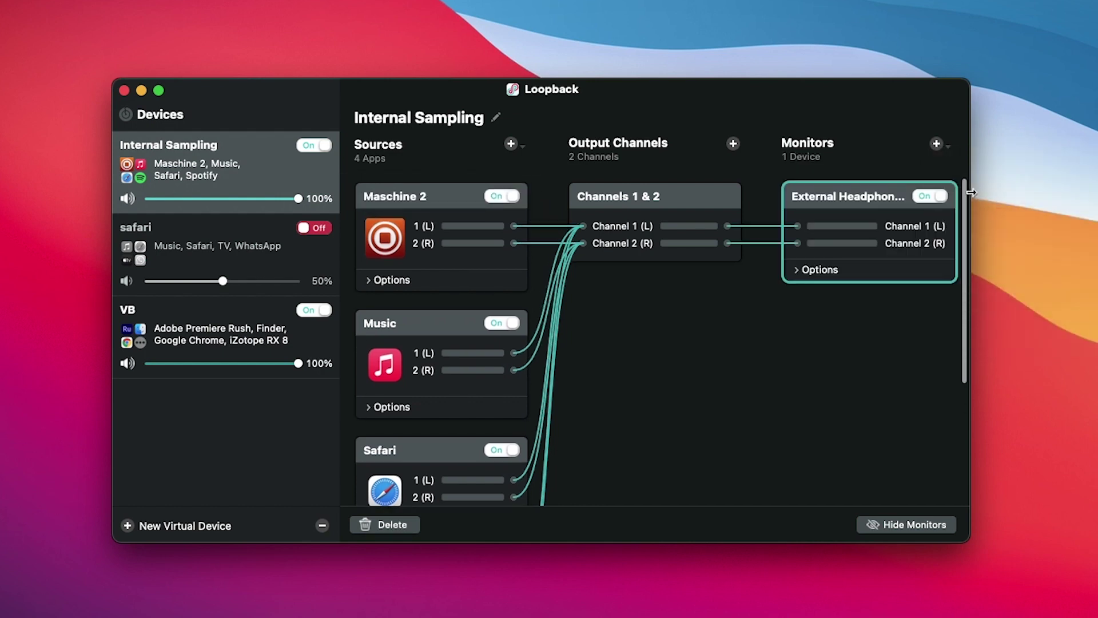
click(936, 144)
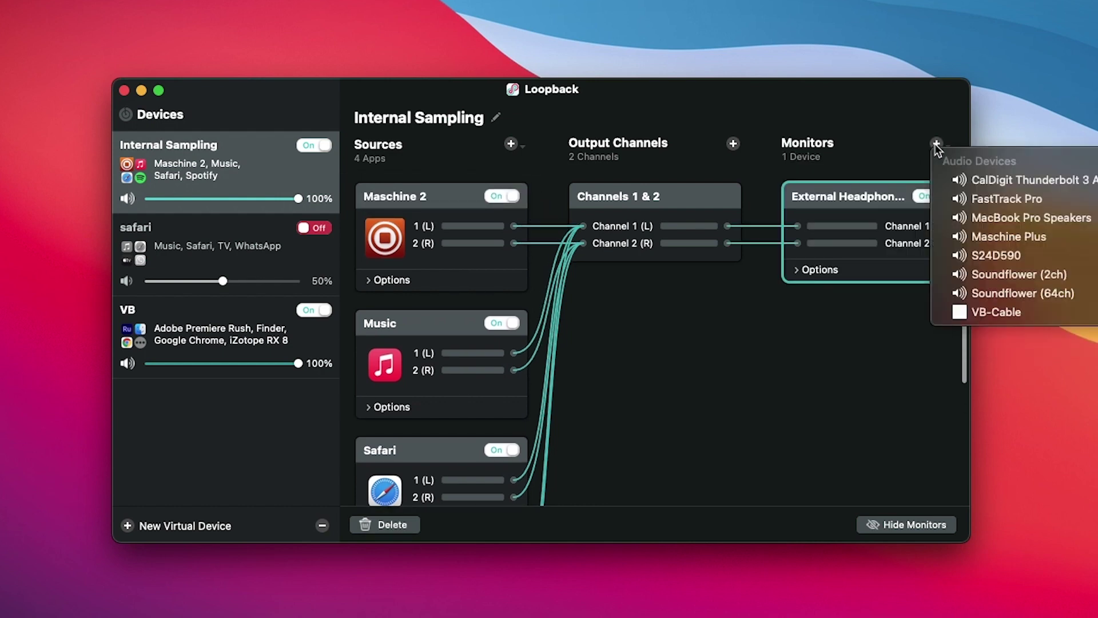
click(979, 200)
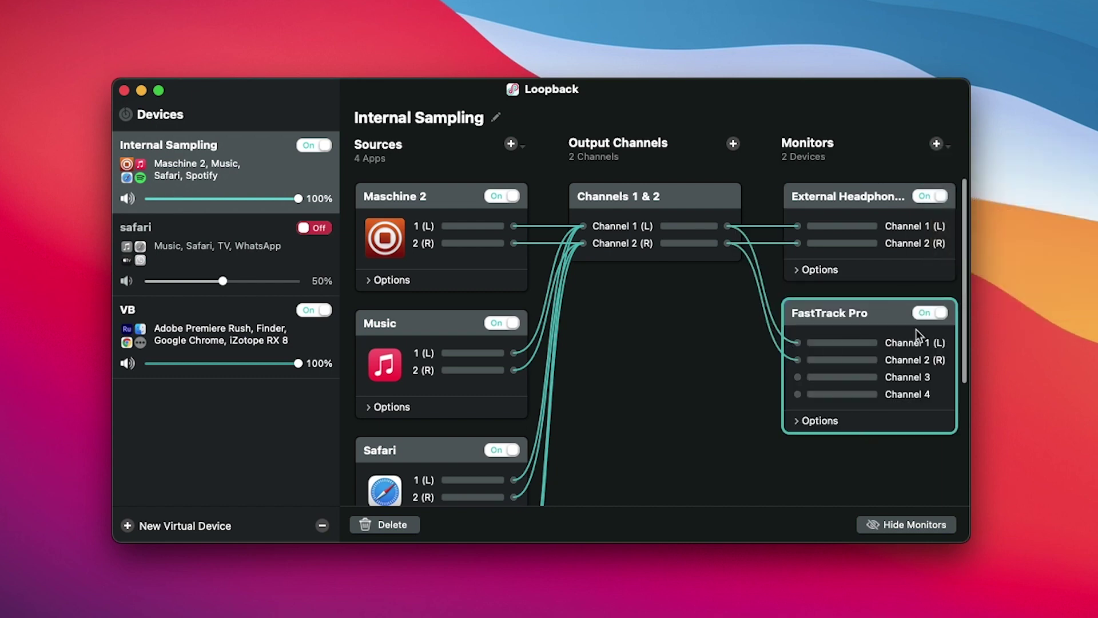
click(692, 372)
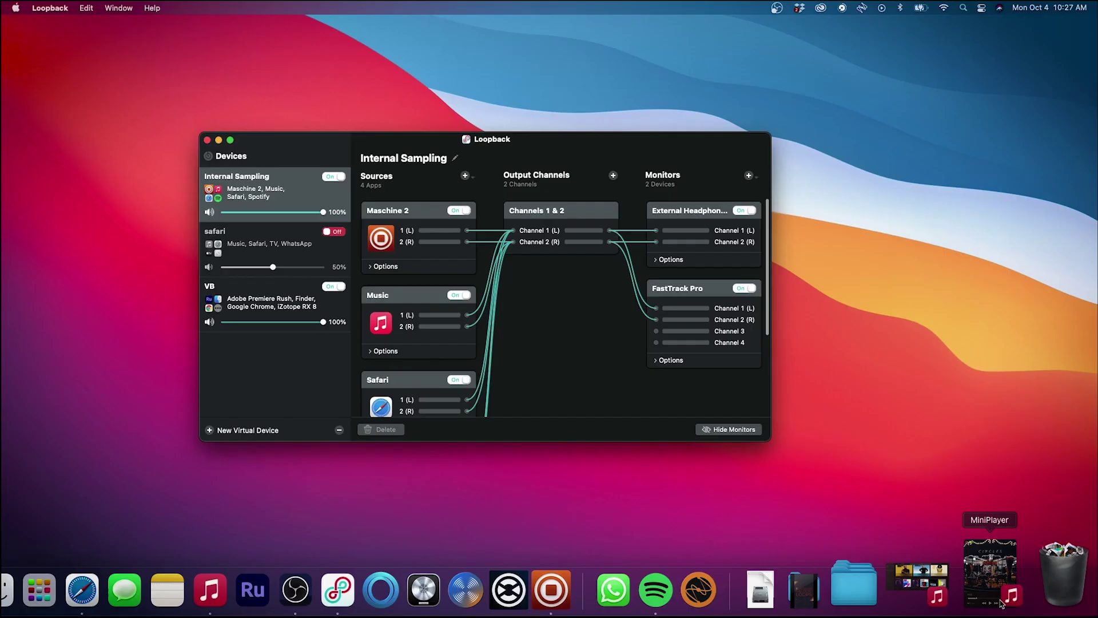
- Restore the Music MiniPlayer from the Dock and start the track playing
click(987, 590)
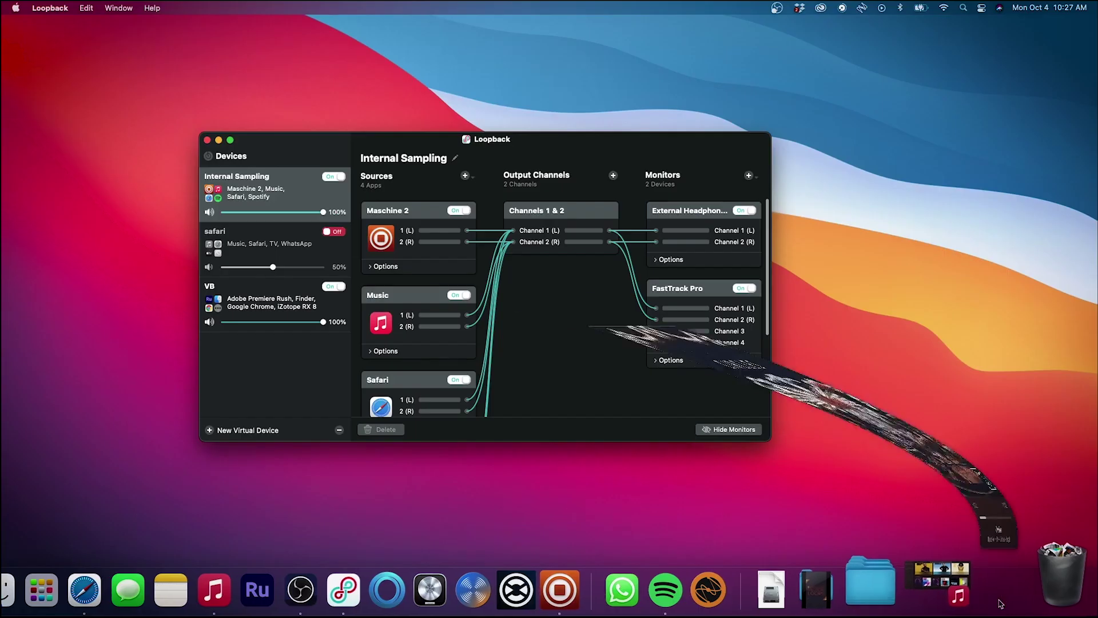
click(113, 272)
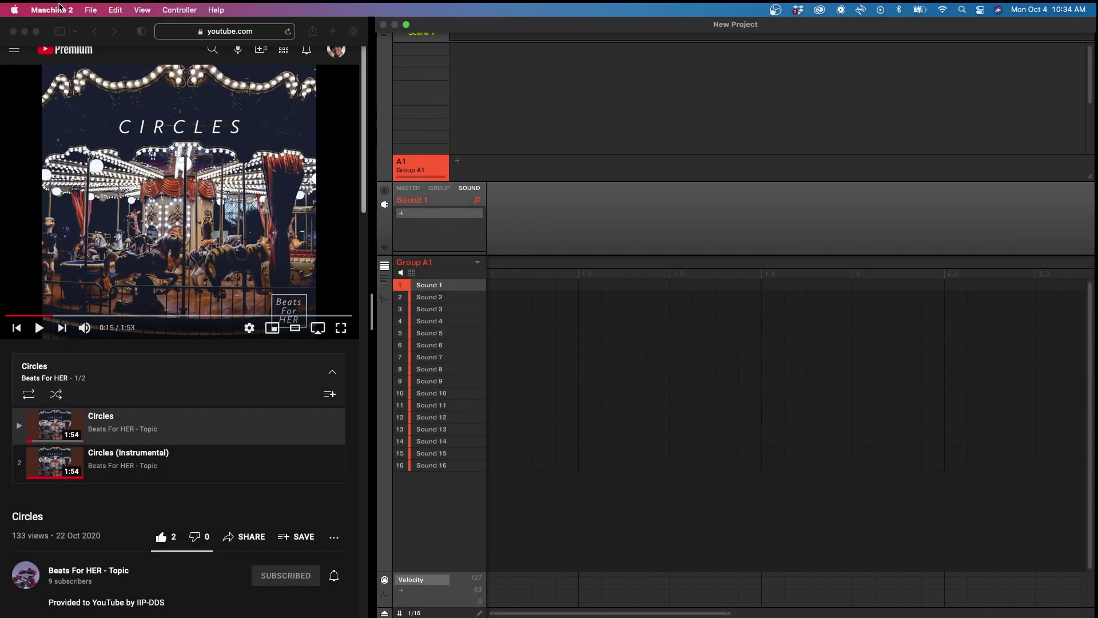
- In Maschine 2 Audio preferences, set the device to VB-Cable, then close Preferences
click(52, 10)
click(69, 46)
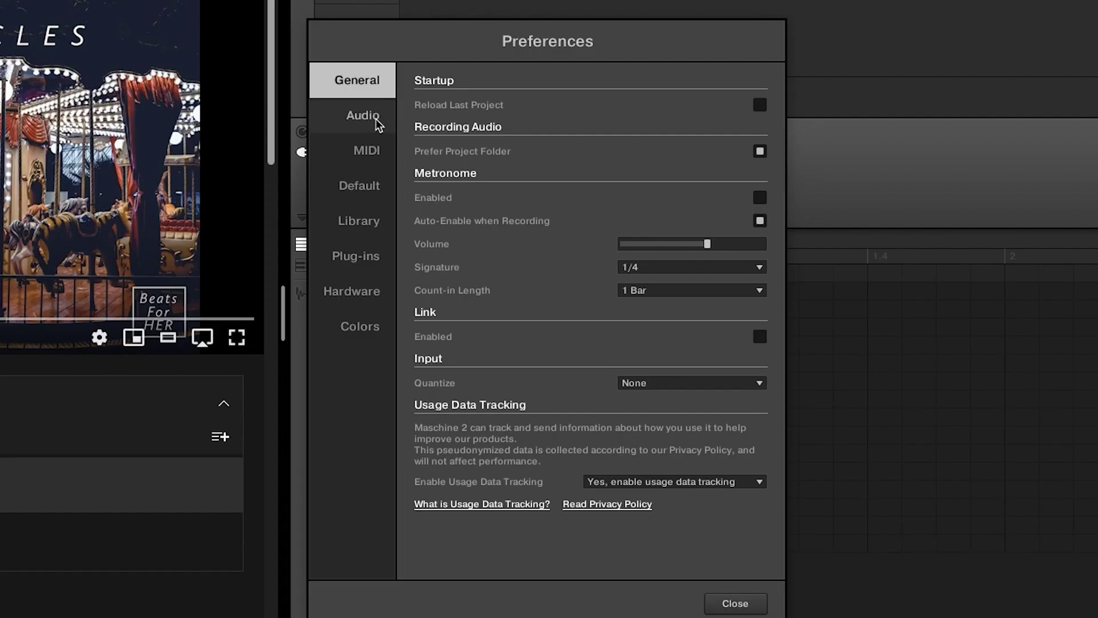
click(433, 183)
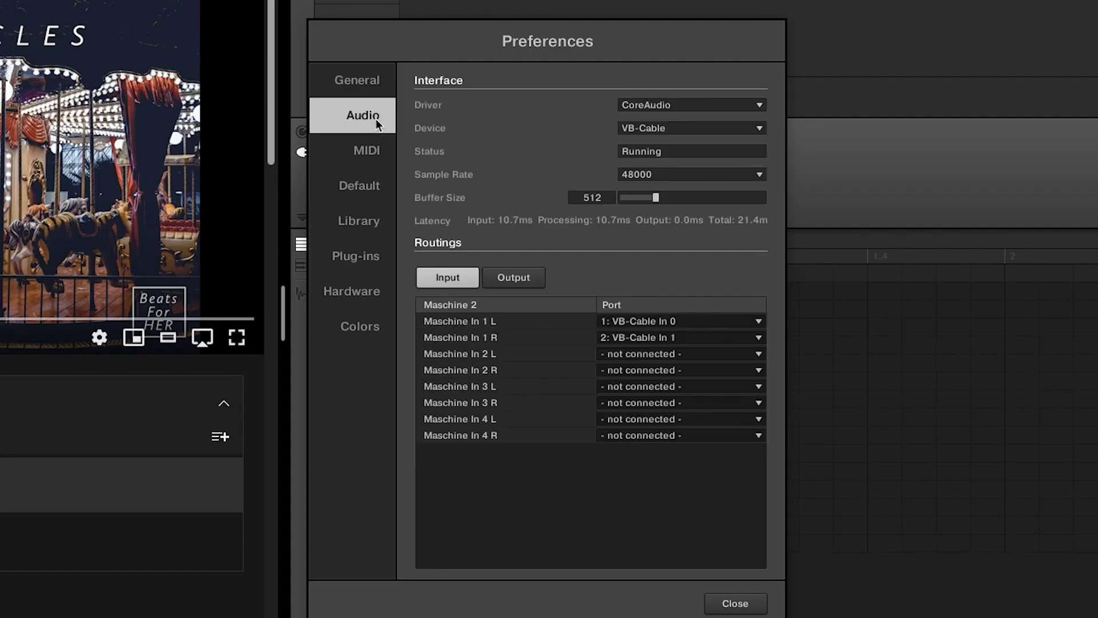
click(743, 128)
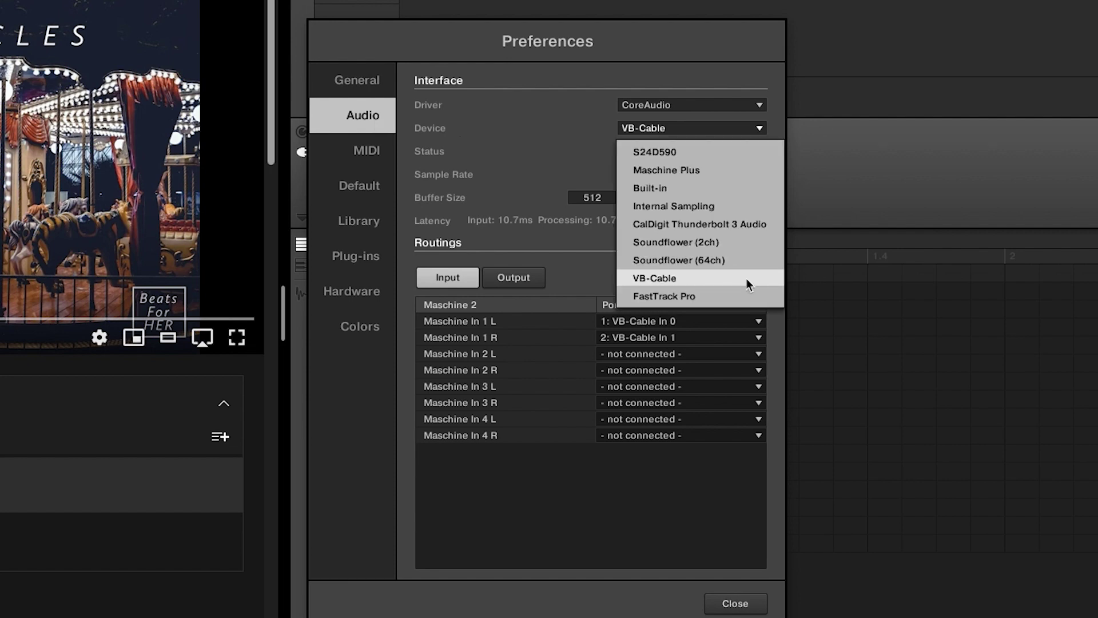
click(707, 207)
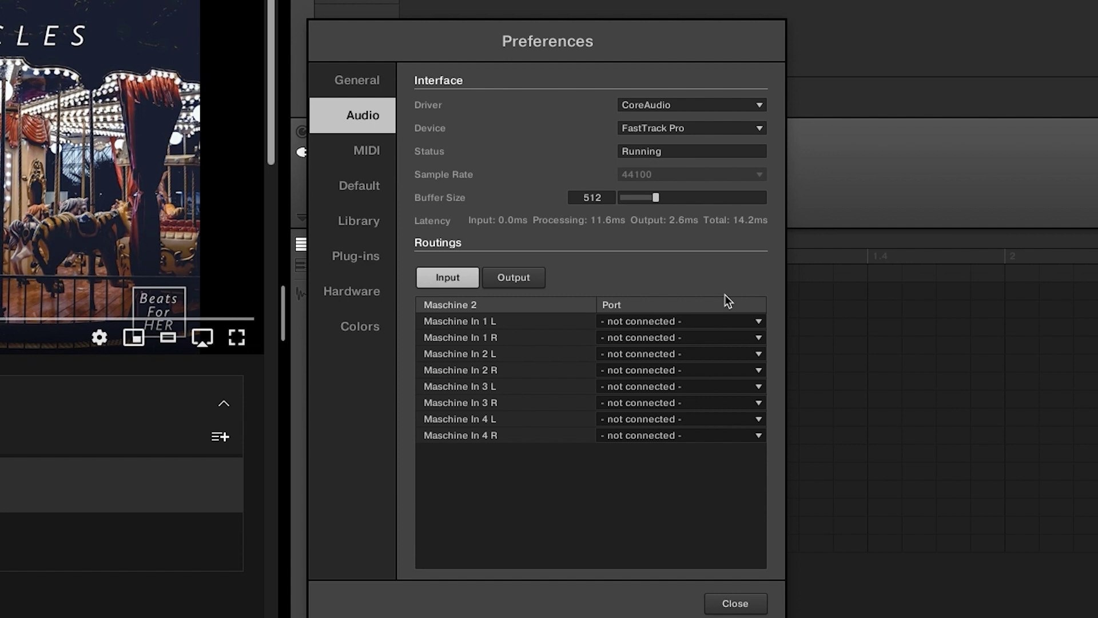
click(691, 128)
click(714, 279)
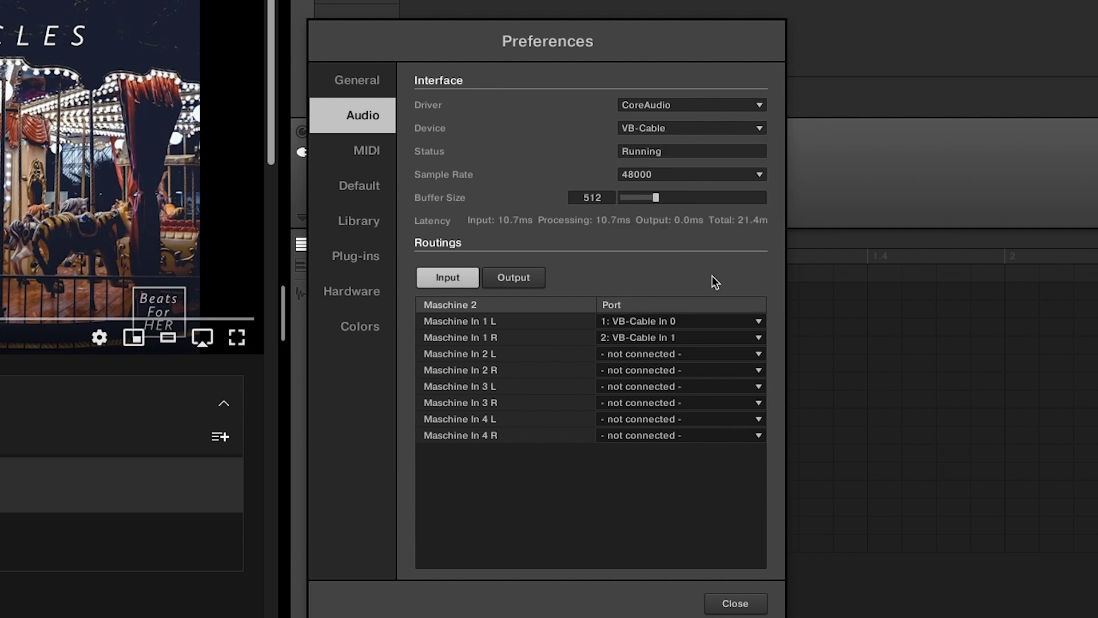
click(744, 605)
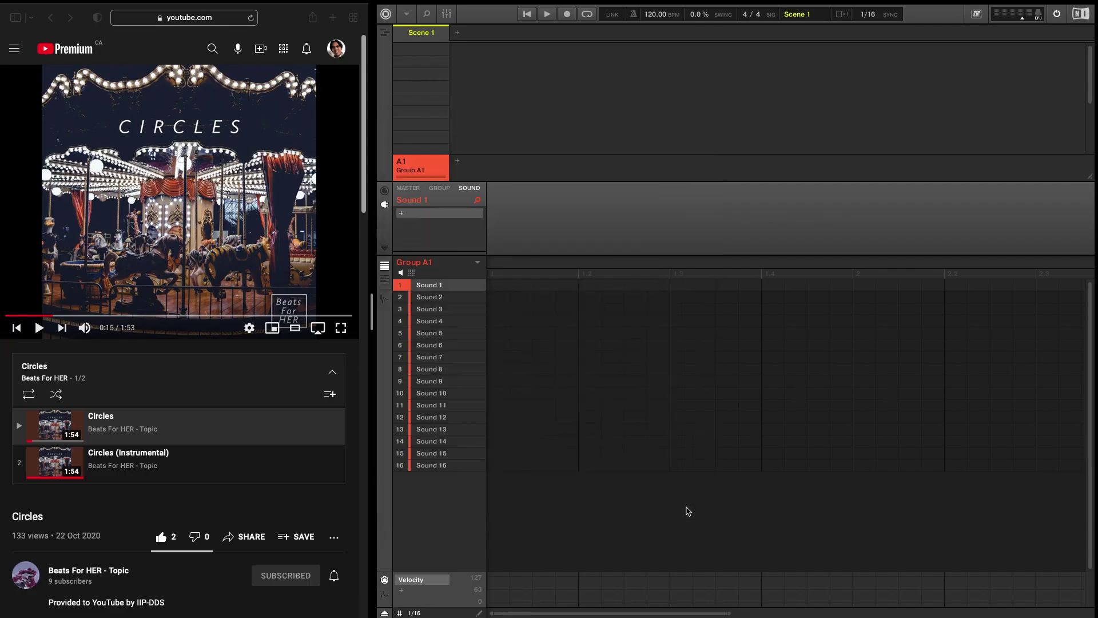
- Open the Sampling page and set Recording Mode to Detect
click(385, 299)
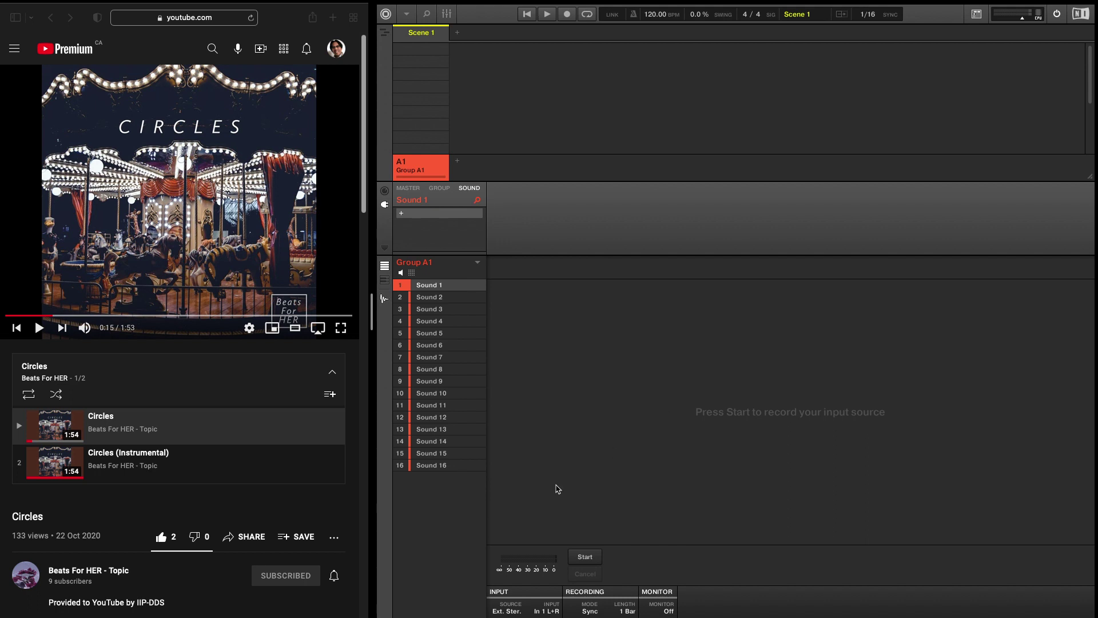
click(589, 610)
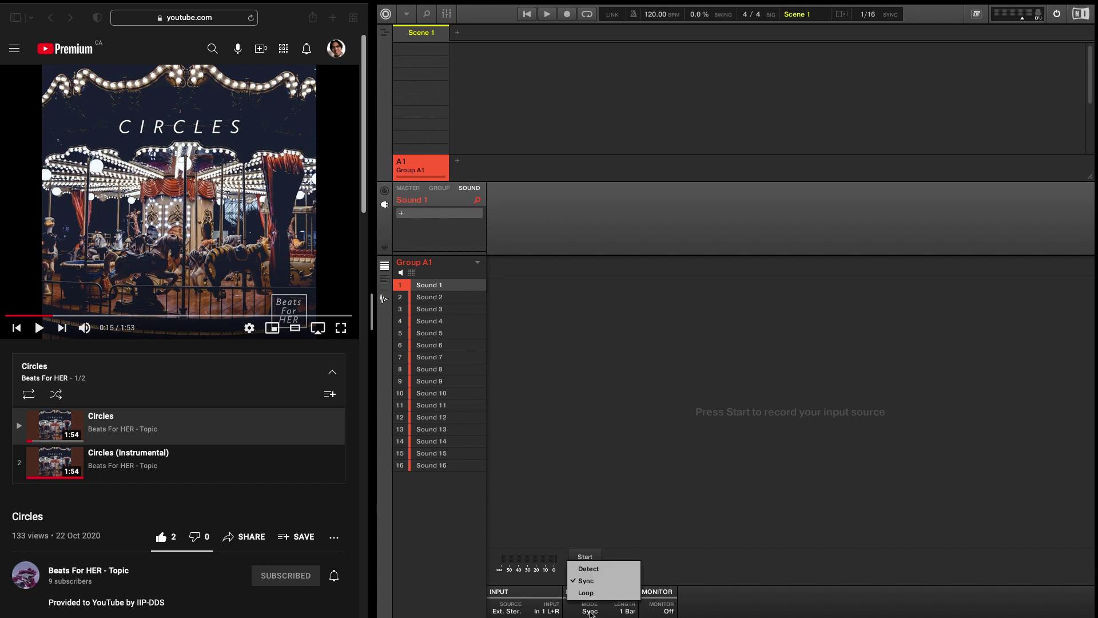
click(588, 568)
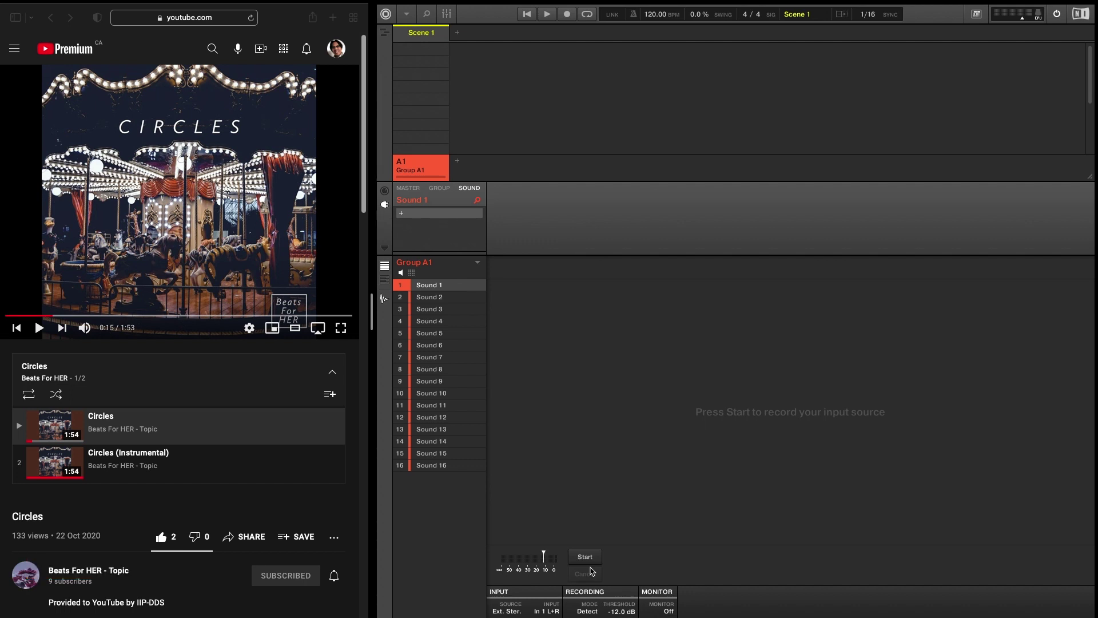
- Record about 10 seconds of the Circles video into Sound 1
click(585, 557)
click(39, 334)
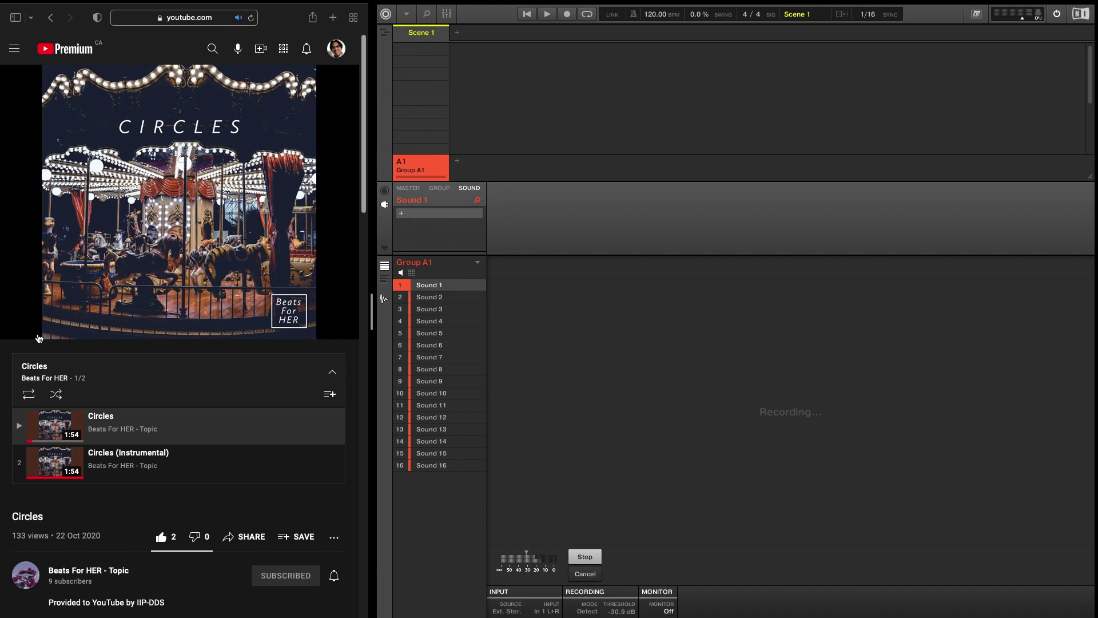
click(38, 327)
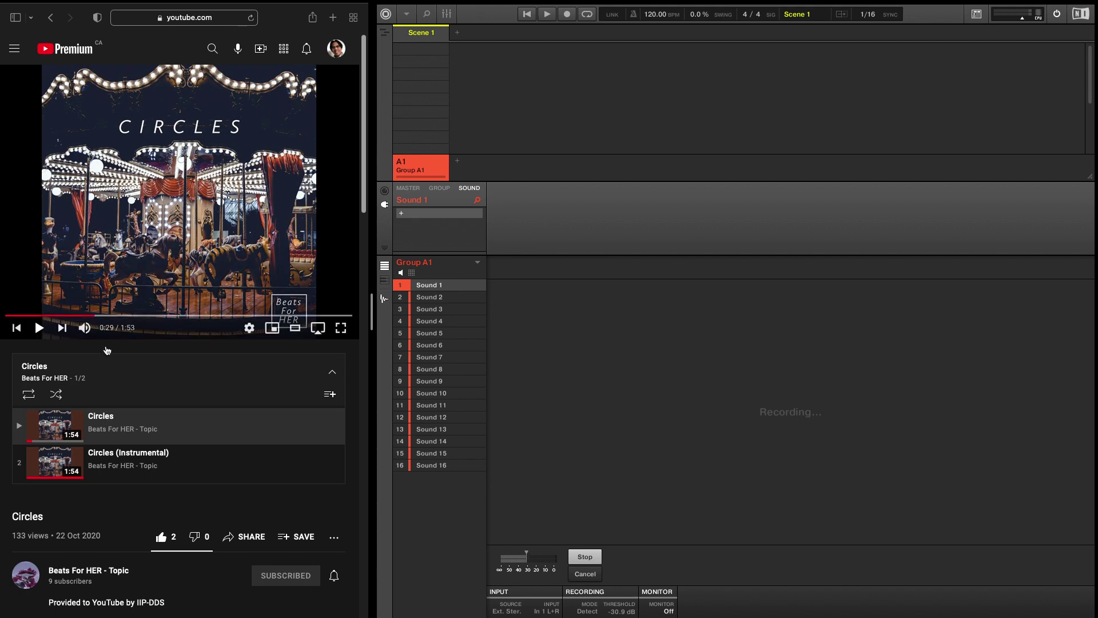
click(578, 558)
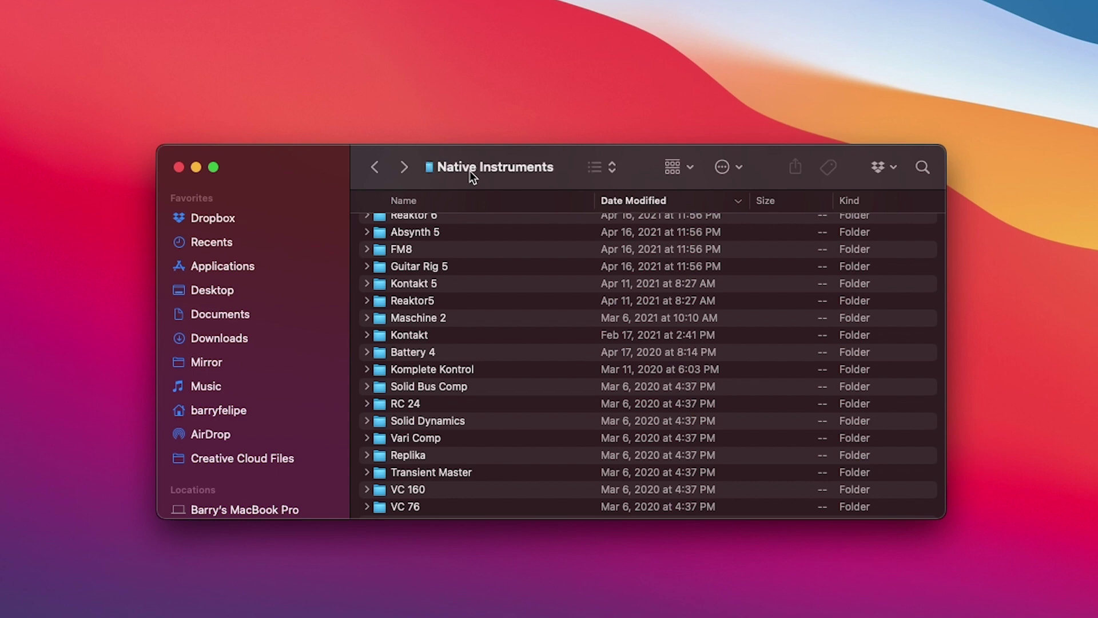
- Go to Maschine 2 > Recordings and Quick Look 20211004T103633.wav
click(488, 316)
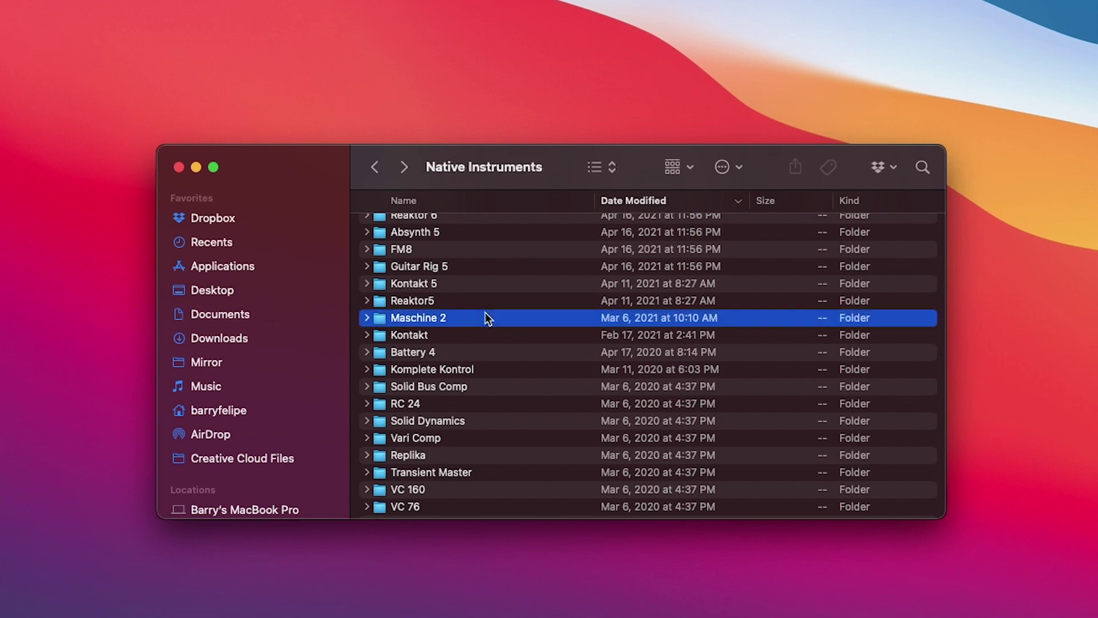
double_click(488, 316)
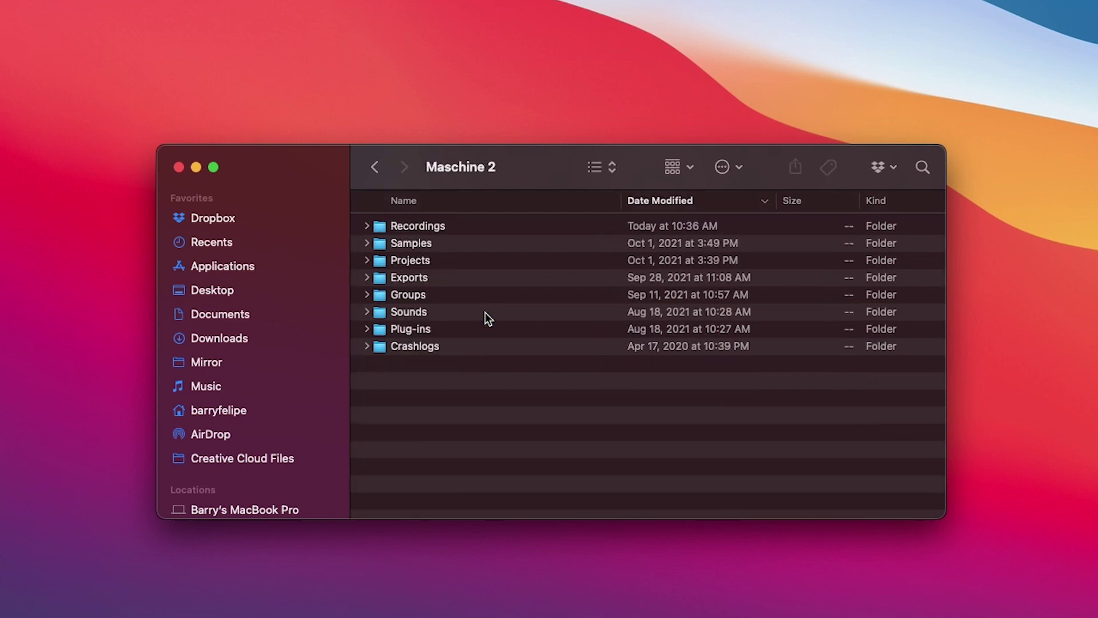
double_click(423, 225)
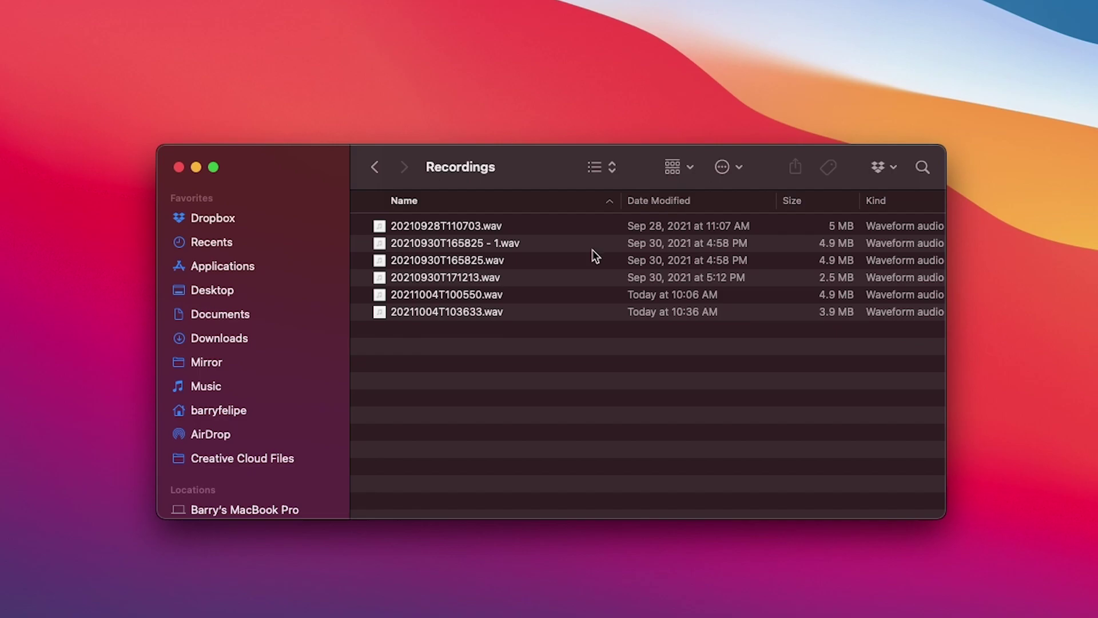
key(space)
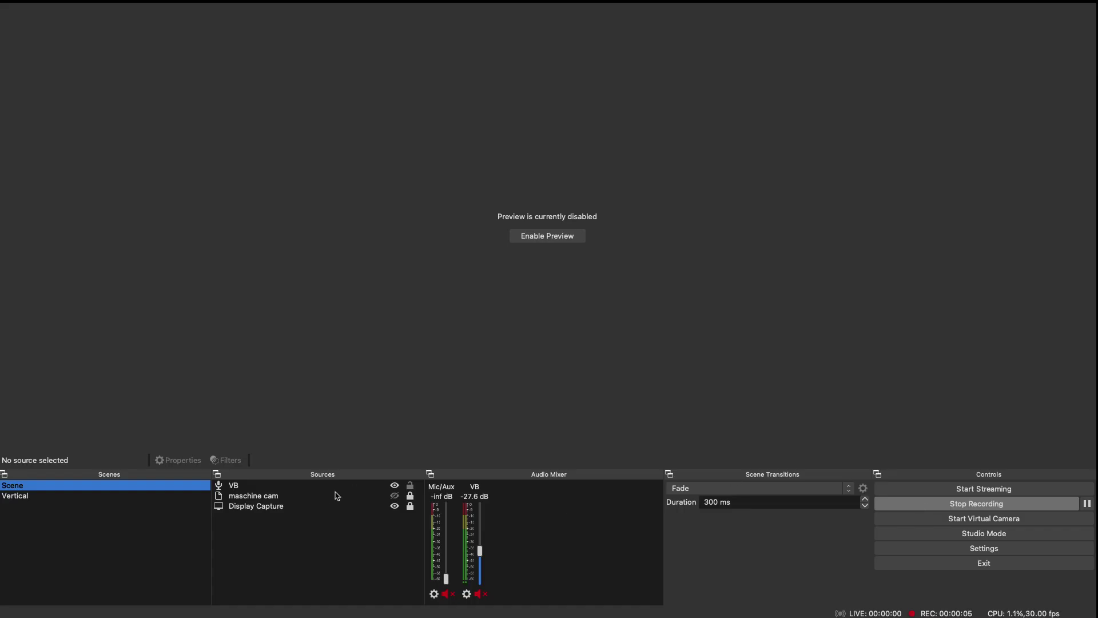
- Add an Audio Input Capture source named 'Internal Sampling' using the VB-Cable device
click(337, 533)
right_click(336, 533)
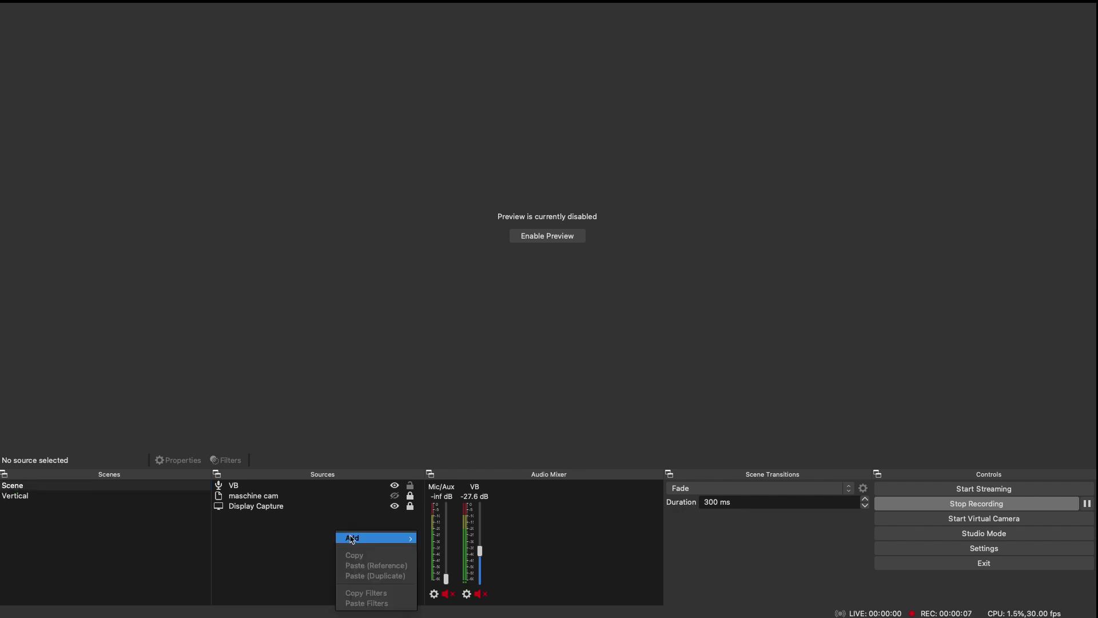
mouse_move(353, 538)
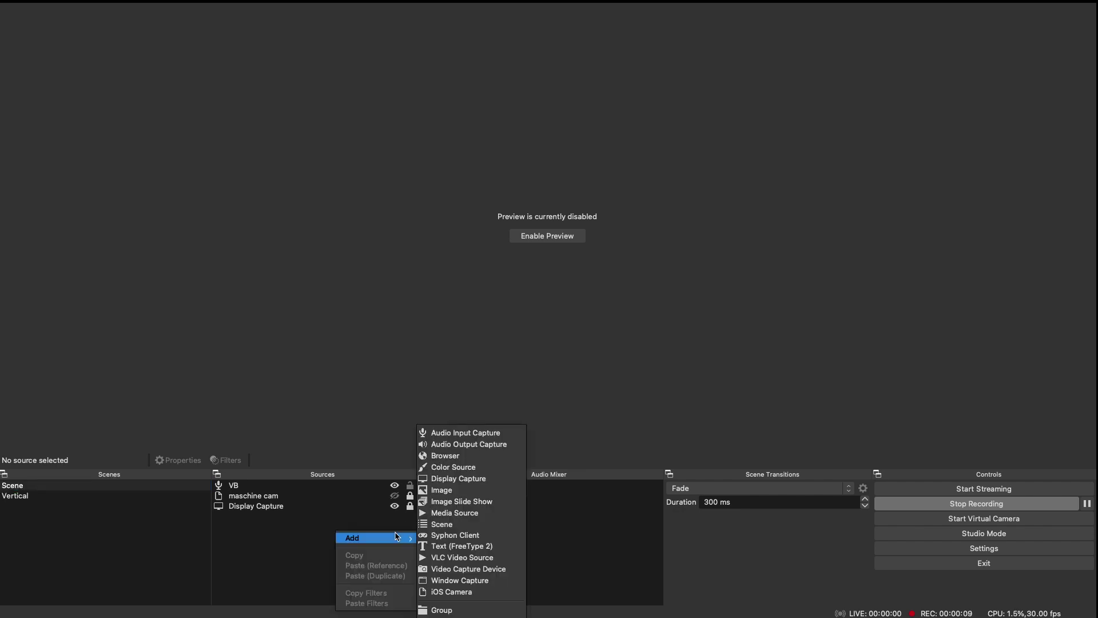
click(452, 440)
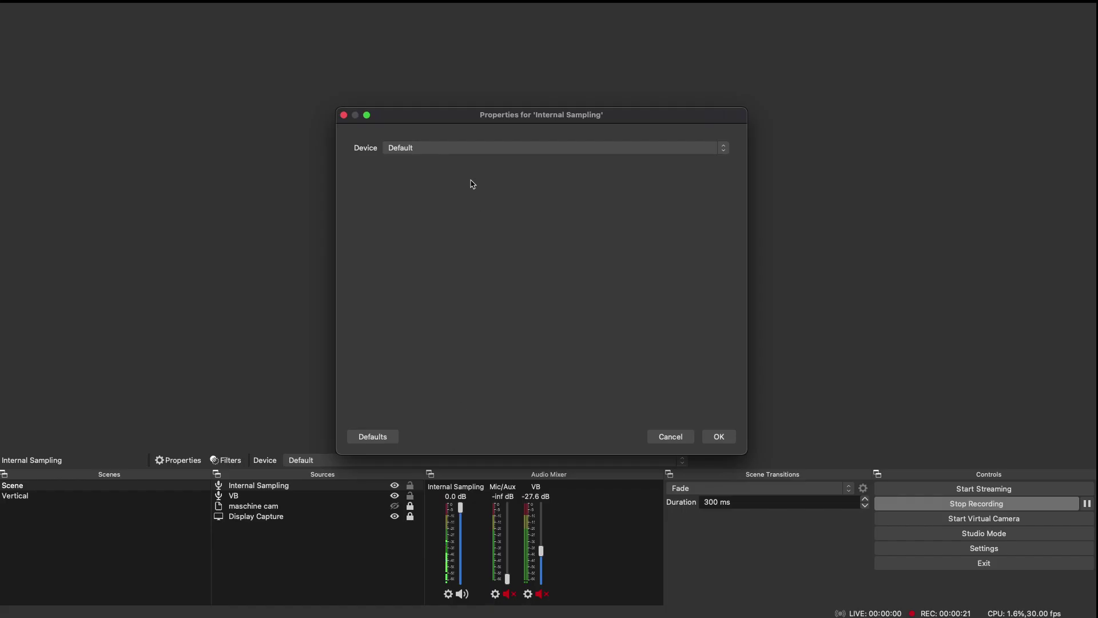
click(457, 149)
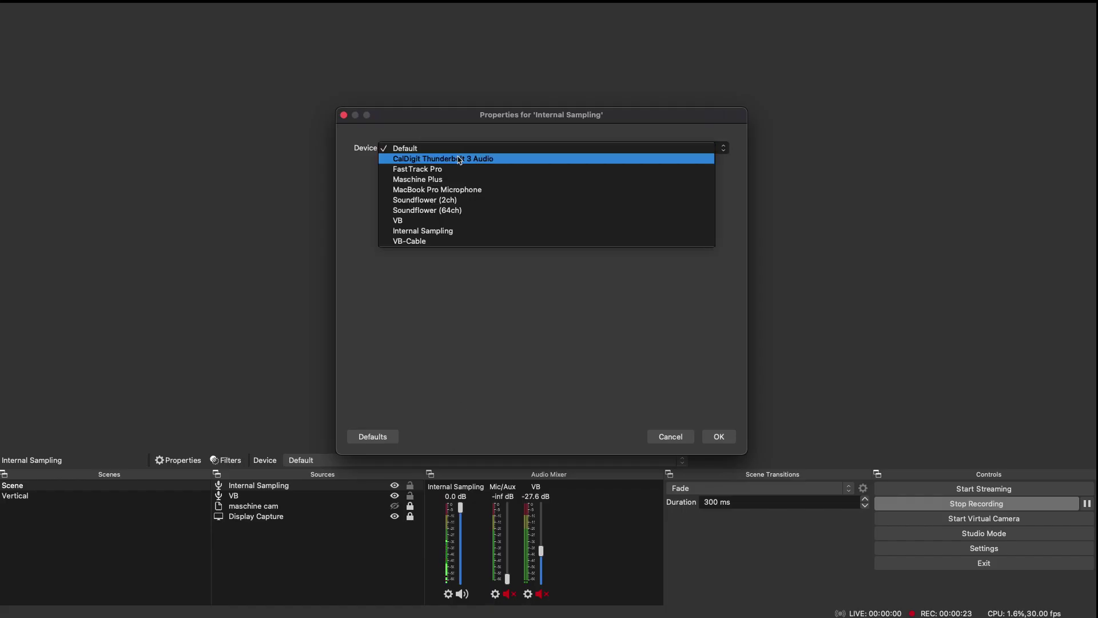
click(487, 243)
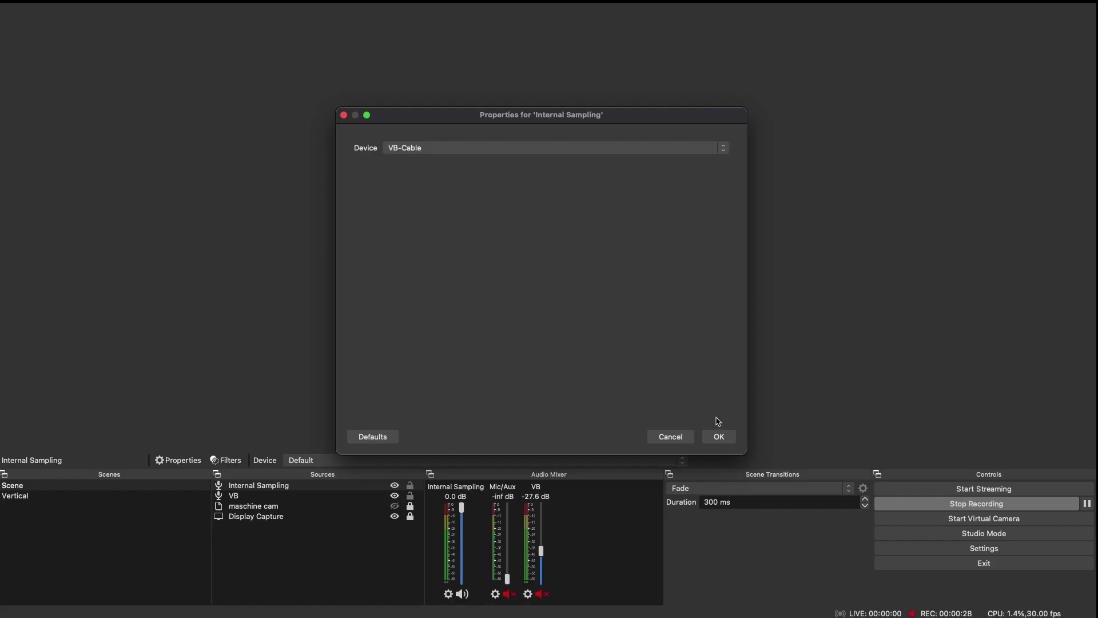
click(720, 437)
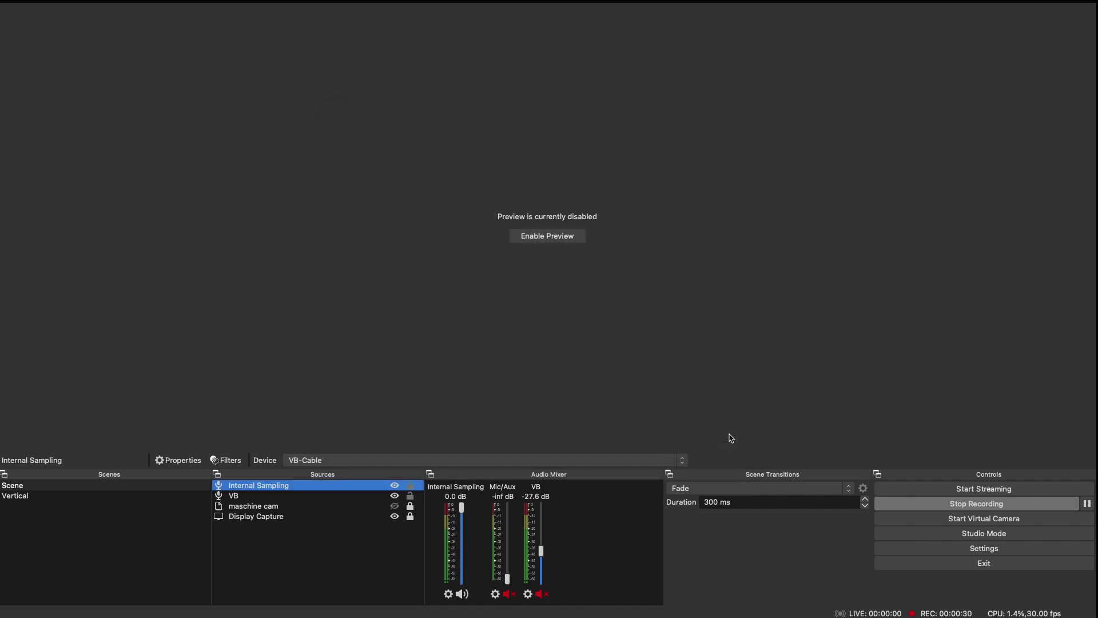